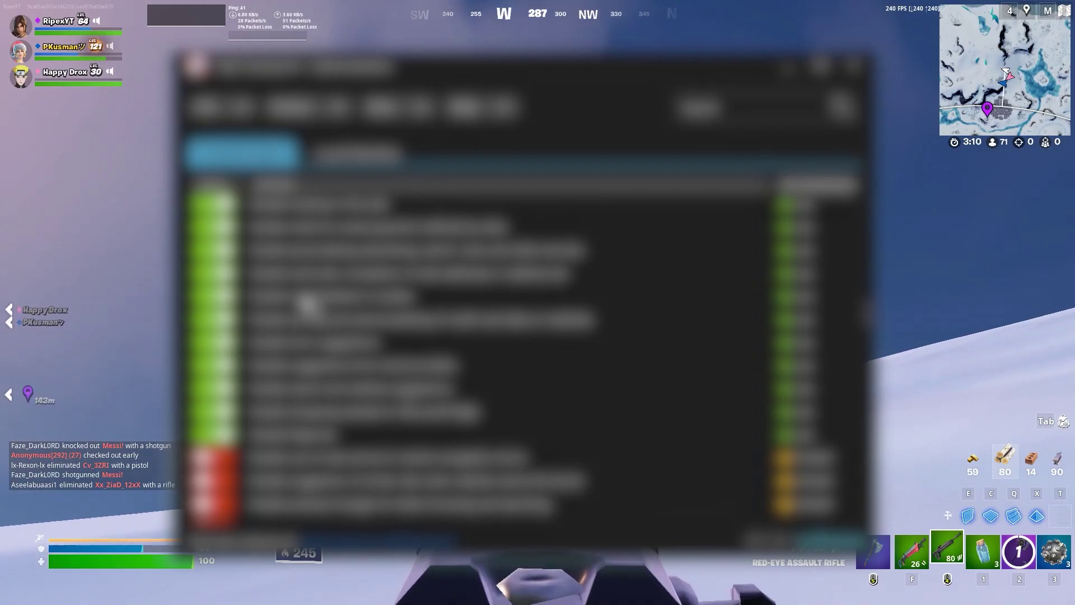
Equip the Shockwave Hammer, switch back to the Red-Eye rifle, and run over the wooden ramp.
{"action": "key", "text": "2"}
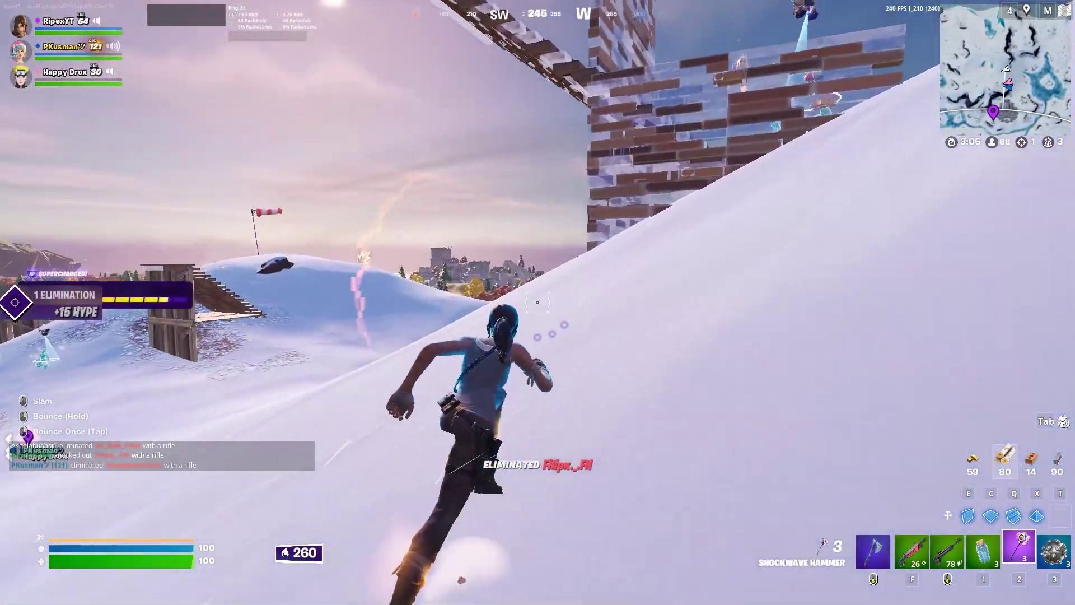
{"action": "key", "text": "f"}
{"action": "key", "text": "w"}
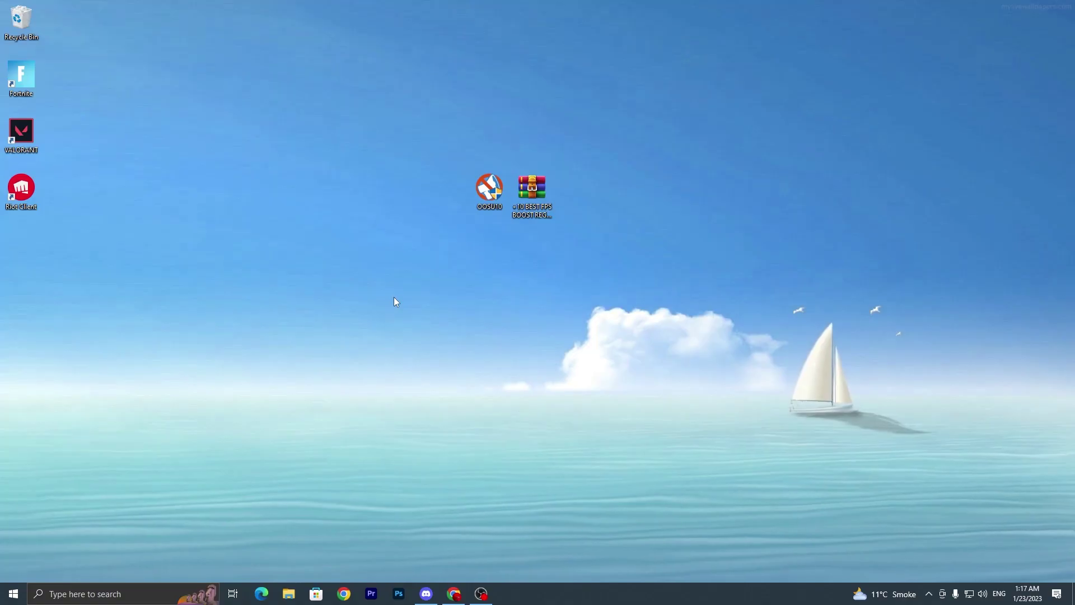
Select the OOSU10 and FPS boost archive desktop icons, then bring Chrome forward.
{"action": "left_click_drag", "start_coordinate": [422, 144], "coordinate": [672, 302]}
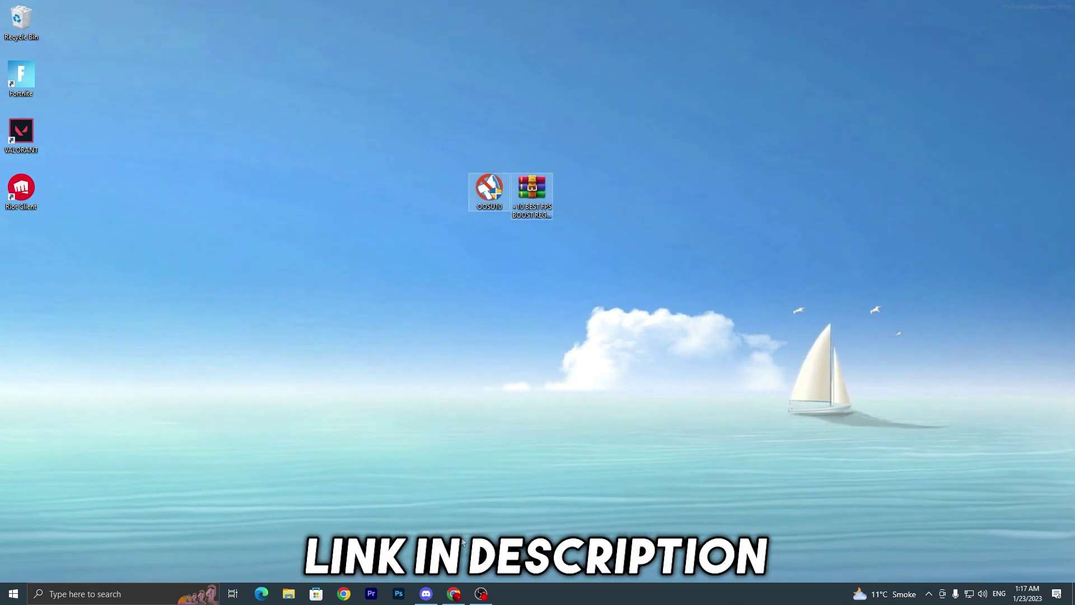
{"action": "left_click", "coordinate": [451, 598]}
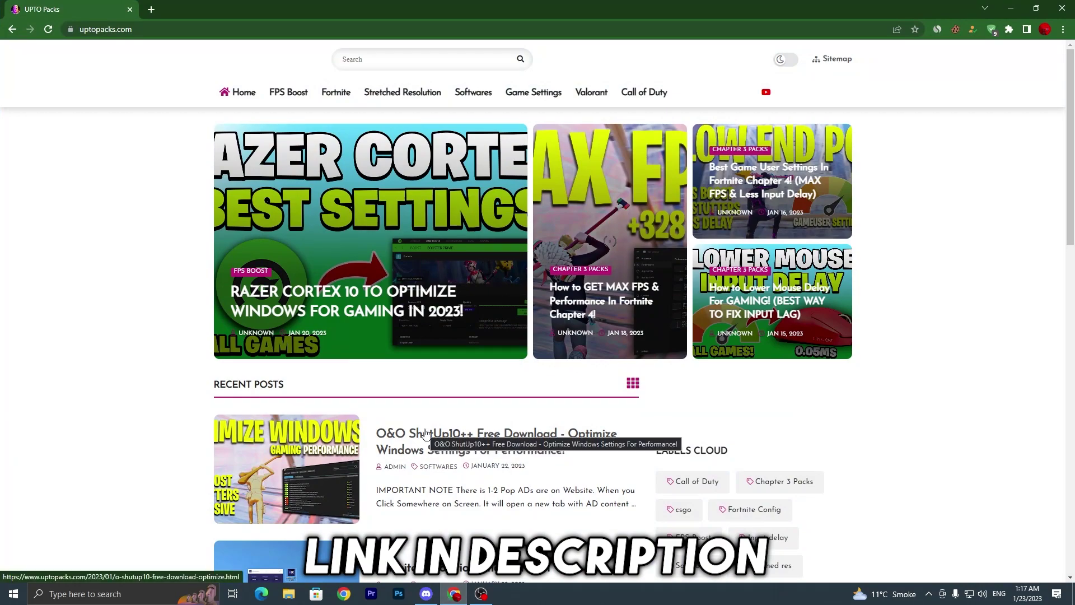
Search UPTO Packs for 'shutup10' and open the O&O ShutUp10++ post.
{"action": "left_click", "coordinate": [375, 58]}
{"action": "type", "text": "s"}
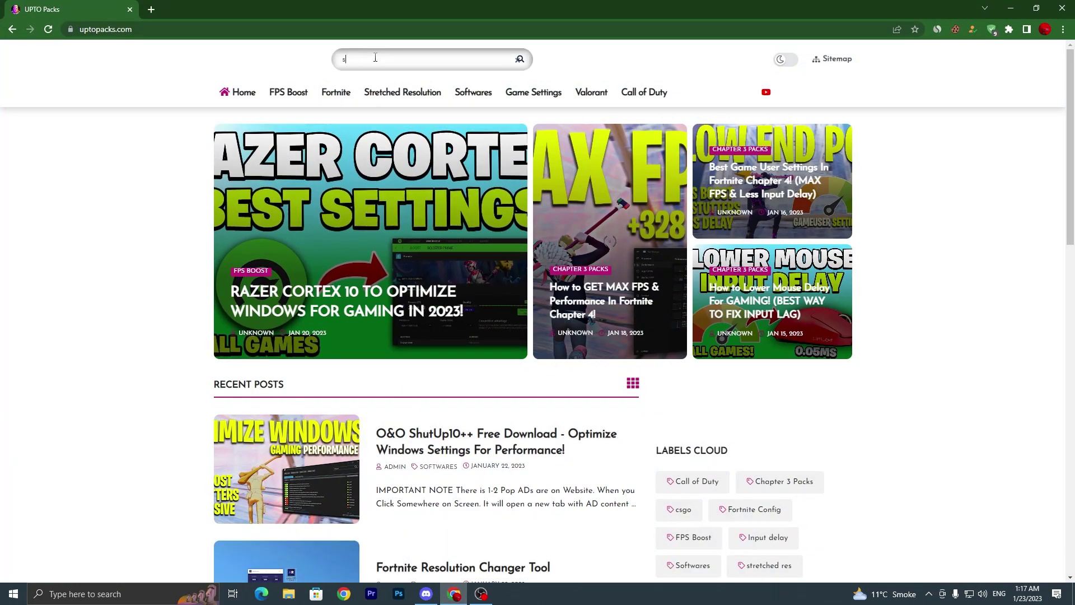
{"action": "type", "text": "hutup10"}
{"action": "key", "text": "Return"}
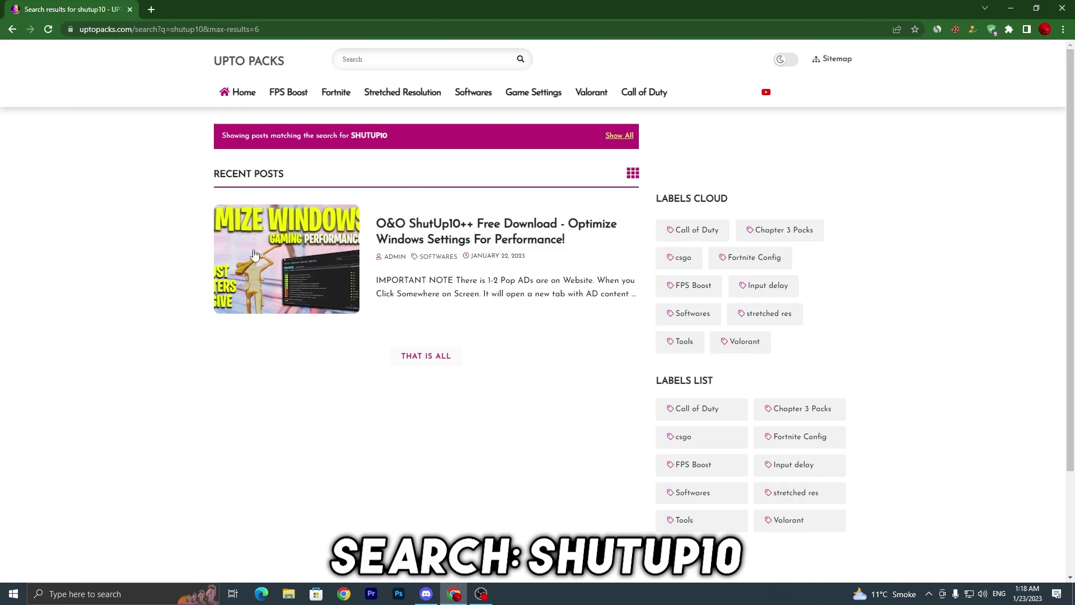
{"action": "left_click", "coordinate": [327, 248]}
Follow the post's download link and download ShutUp10++ from the official O&O page.
{"action": "scroll", "coordinate": [401, 240], "scroll_direction": "down", "scroll_amount": 15}
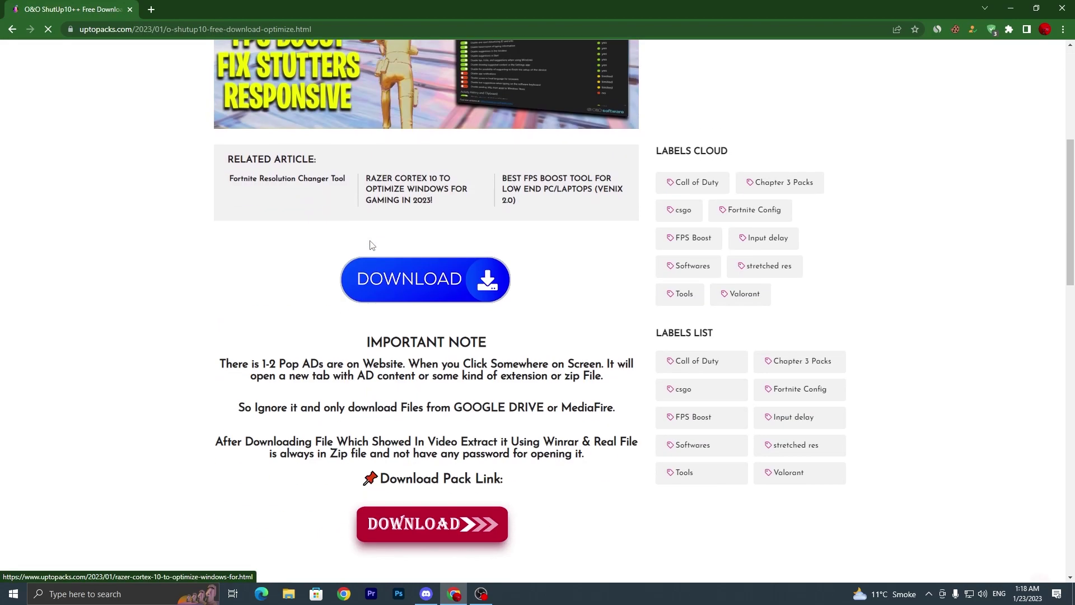
{"action": "left_click", "coordinate": [431, 203]}
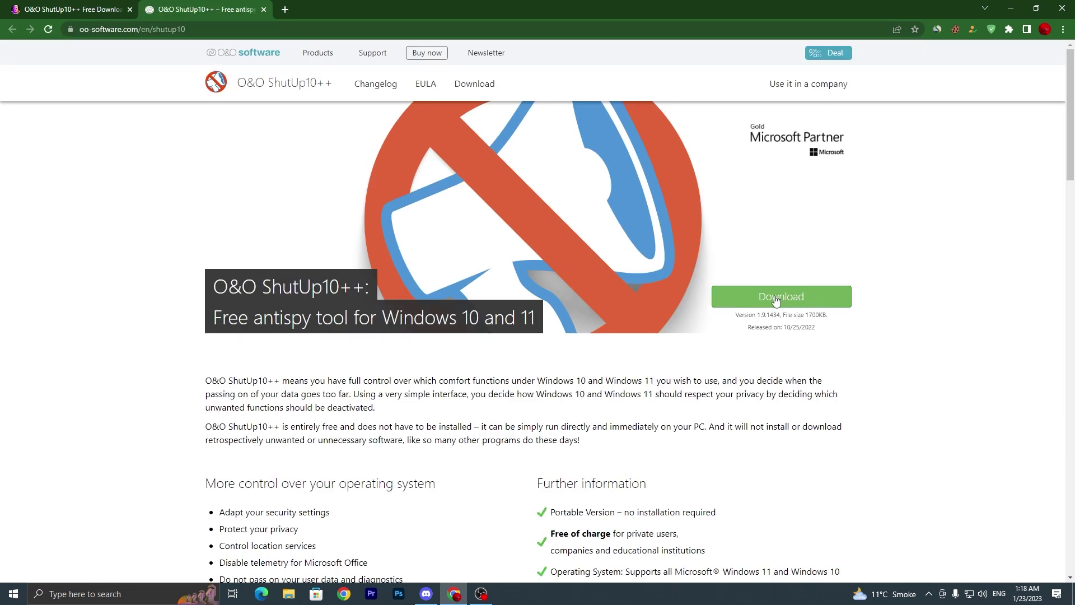
{"action": "left_click", "coordinate": [775, 300]}
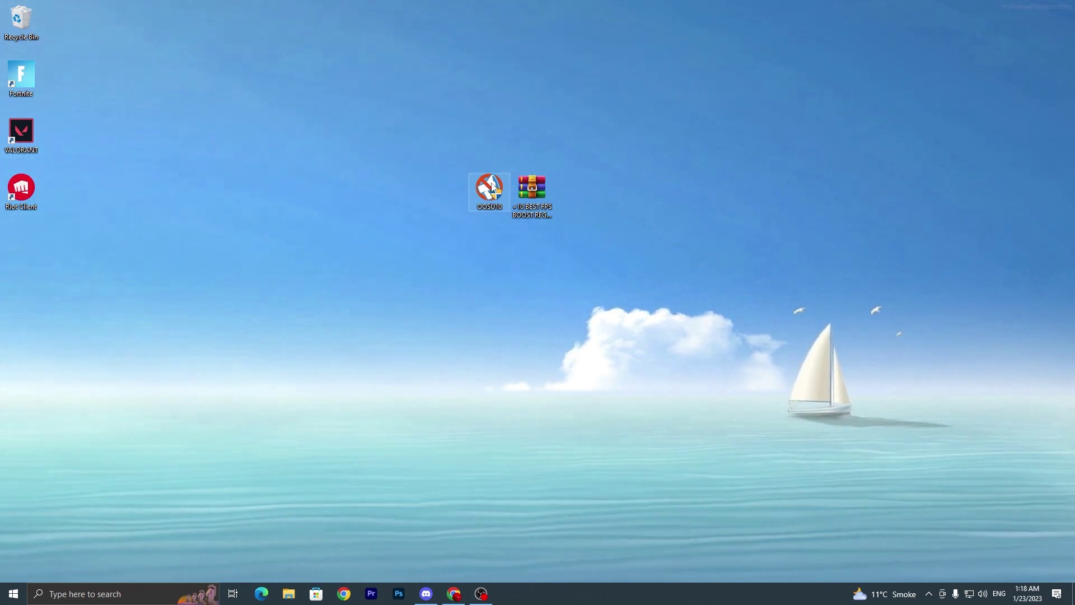
Launch OOSU10 as administrator and review its Current User privacy settings list.
{"action": "double_click", "coordinate": [492, 188]}
{"action": "left_click", "coordinate": [483, 370]}
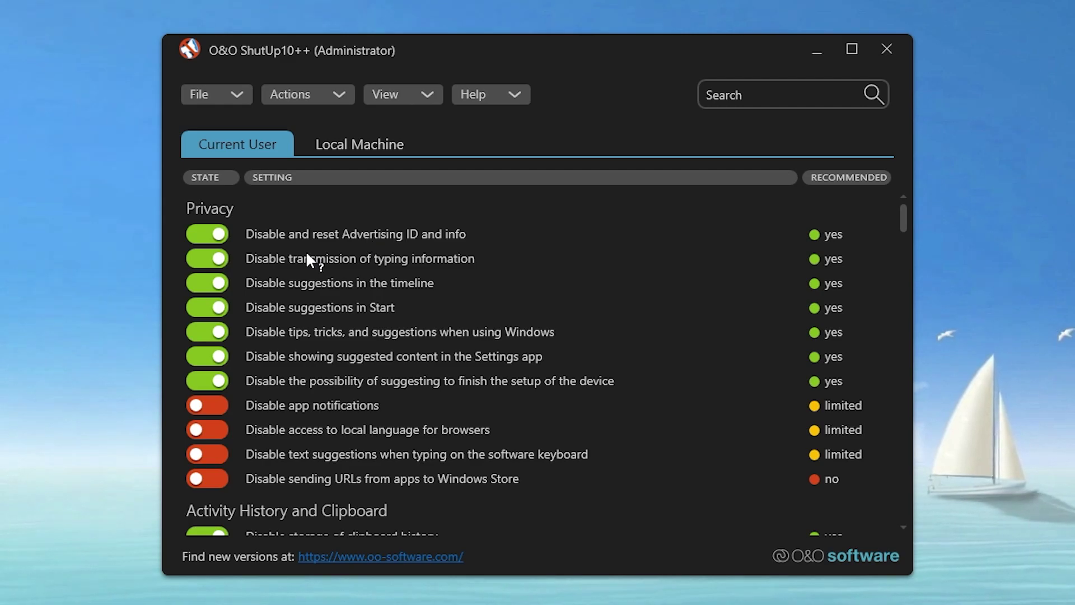
{"action": "scroll", "coordinate": [307, 258], "scroll_direction": "down", "scroll_amount": 10}
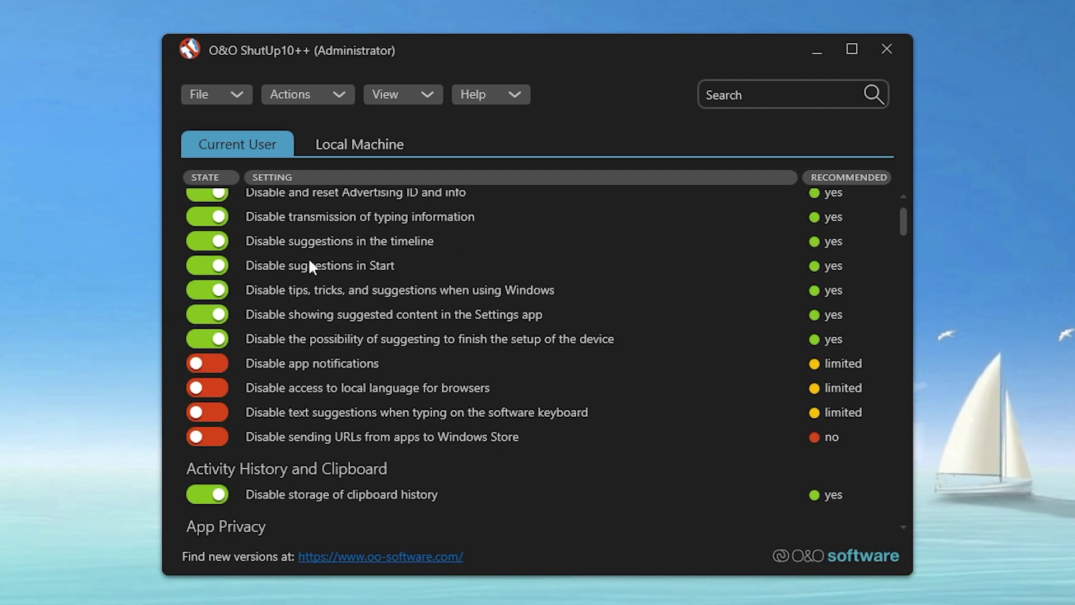
{"action": "scroll", "coordinate": [306, 286], "scroll_direction": "down", "scroll_amount": 15}
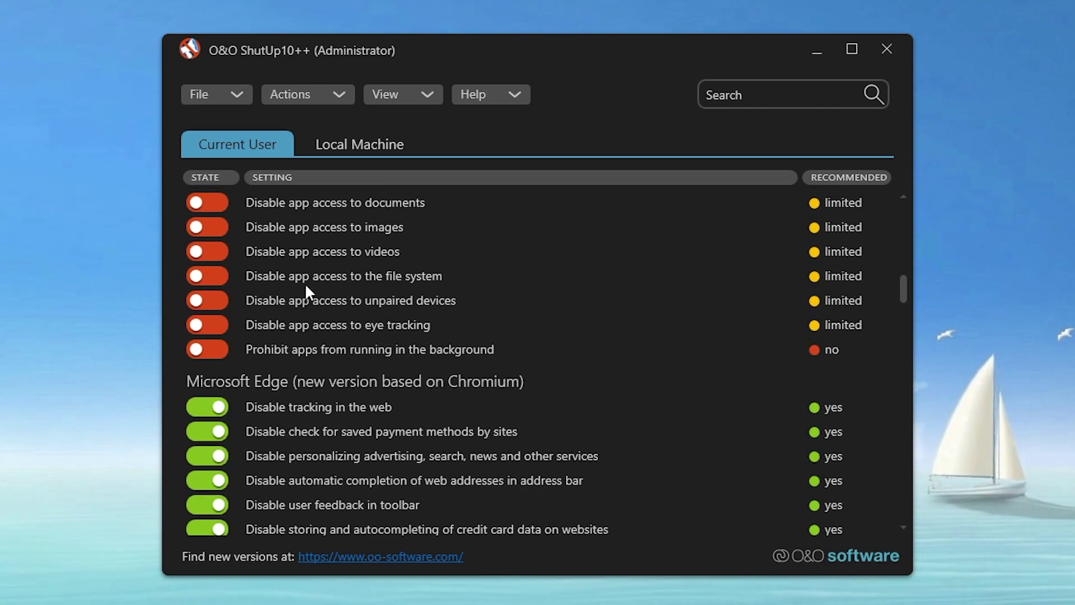
{"action": "scroll", "coordinate": [336, 300], "scroll_direction": "down", "scroll_amount": 3}
{"action": "scroll", "coordinate": [354, 305], "scroll_direction": "down", "scroll_amount": 7}
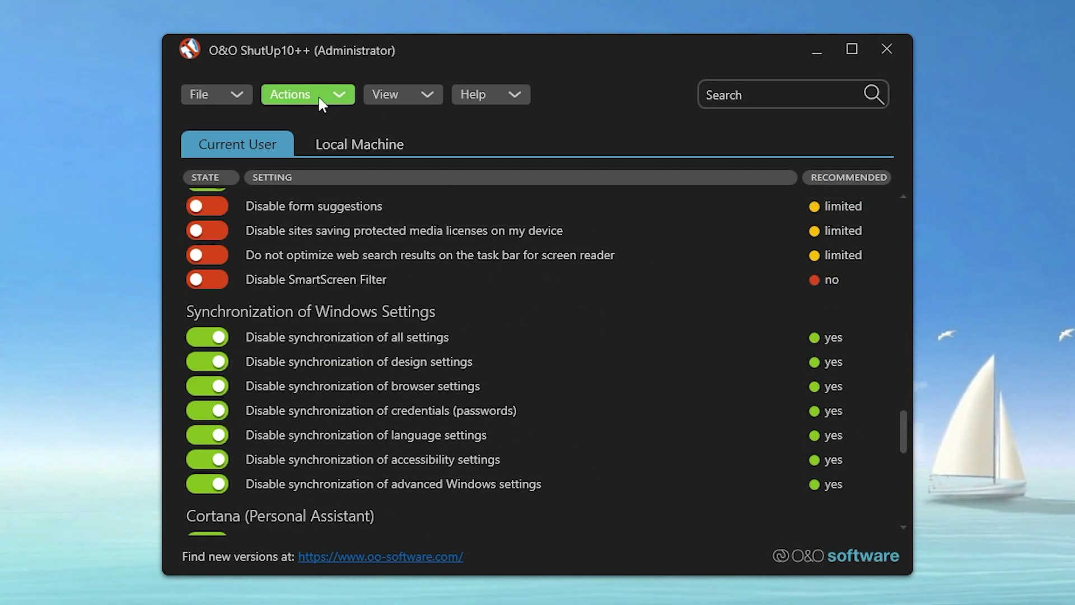
Choose Apply only recommended settings from the Actions menu.
{"action": "left_click", "coordinate": [300, 93]}
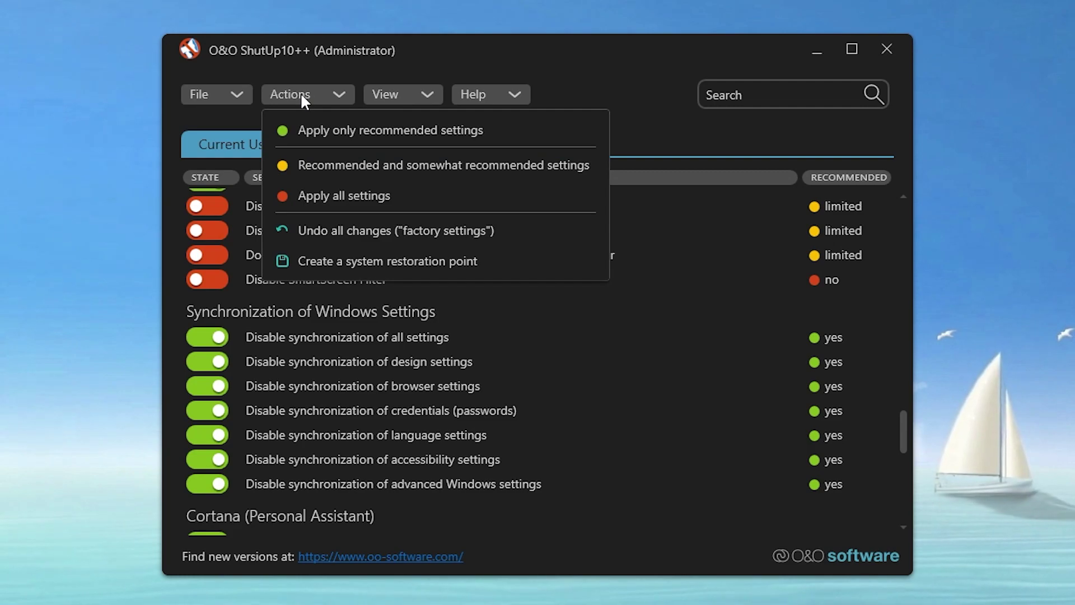
{"action": "left_click", "coordinate": [325, 130]}
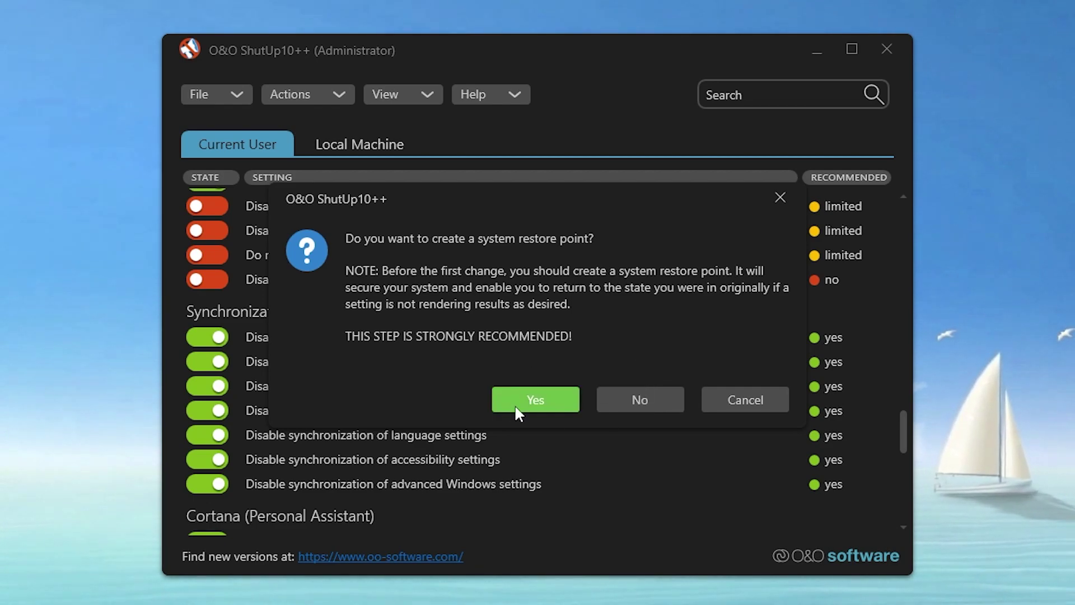
Skip the restore point, exit ShutUp10++ via its closing message, and select the desktop icons.
{"action": "left_click", "coordinate": [637, 392]}
{"action": "scroll", "coordinate": [636, 392], "scroll_direction": "down", "scroll_amount": 5}
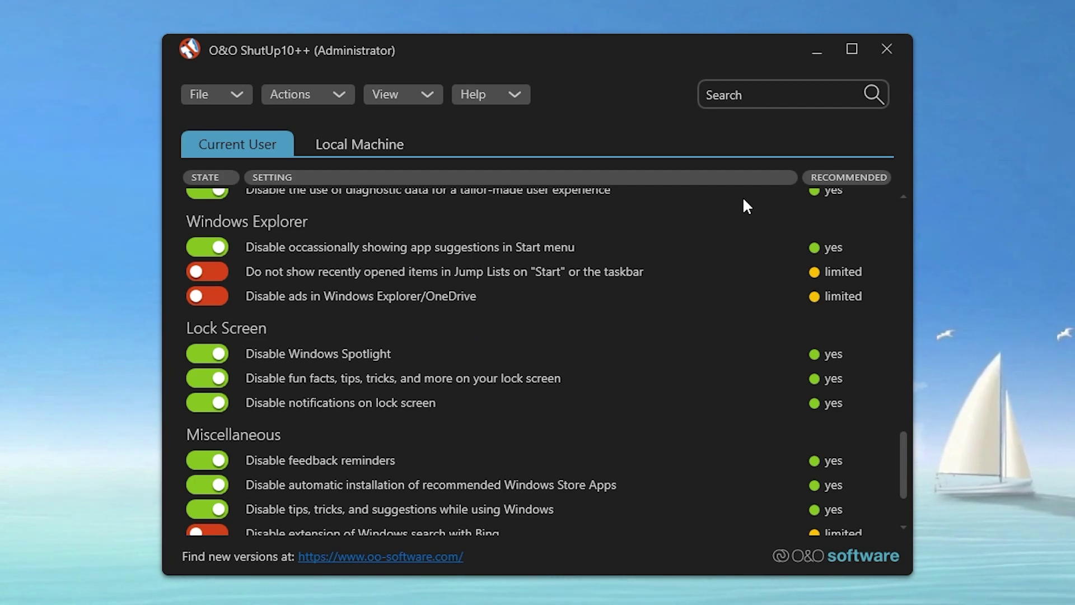
{"action": "left_click", "coordinate": [885, 50]}
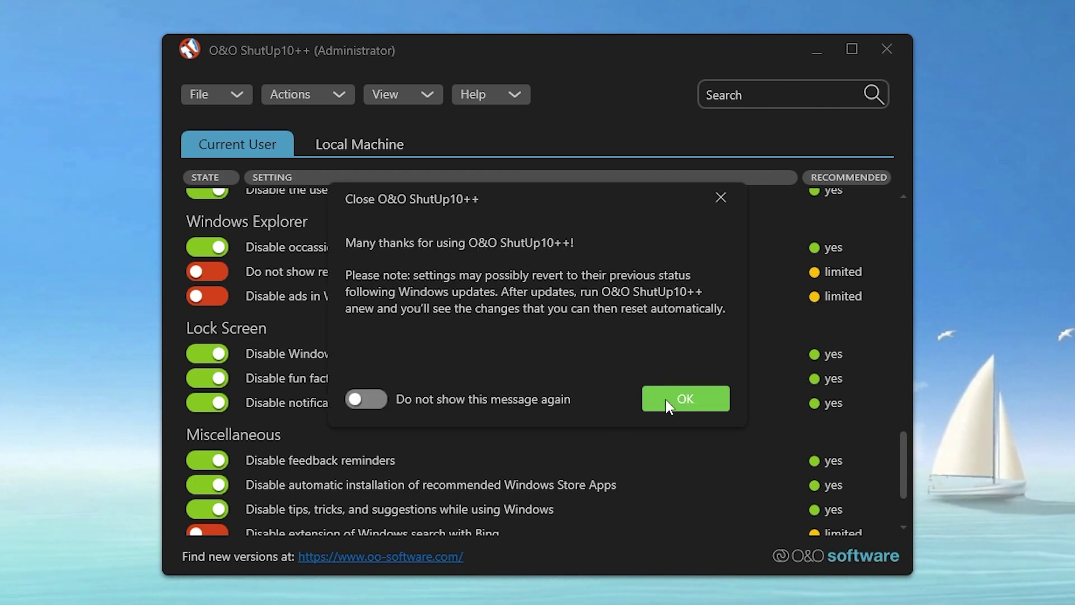
{"action": "left_click", "coordinate": [682, 399]}
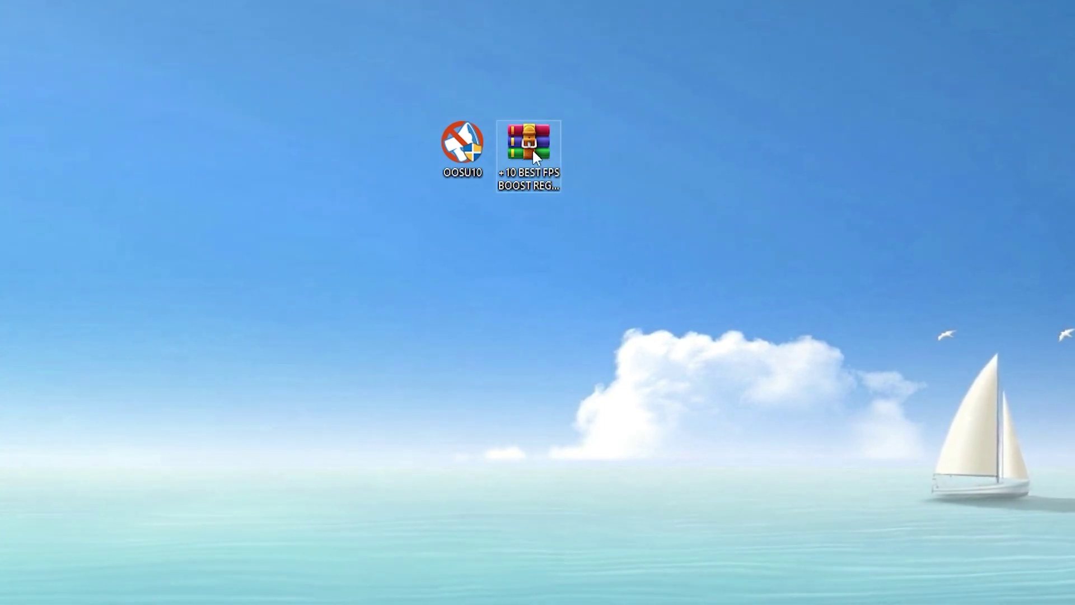
{"action": "left_click_drag", "start_coordinate": [588, 91], "coordinate": [513, 226]}
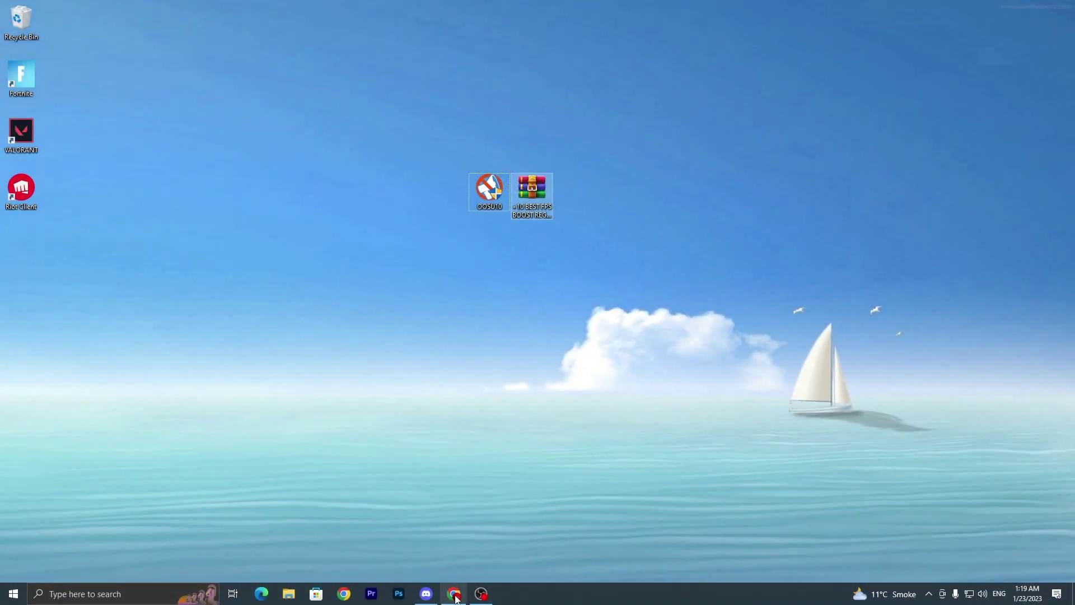
Return to the UPTO Packs tab in Chrome and search the site for 'registry tweaks'.
{"action": "left_click", "coordinate": [455, 595]}
{"action": "left_click", "coordinate": [67, 9]}
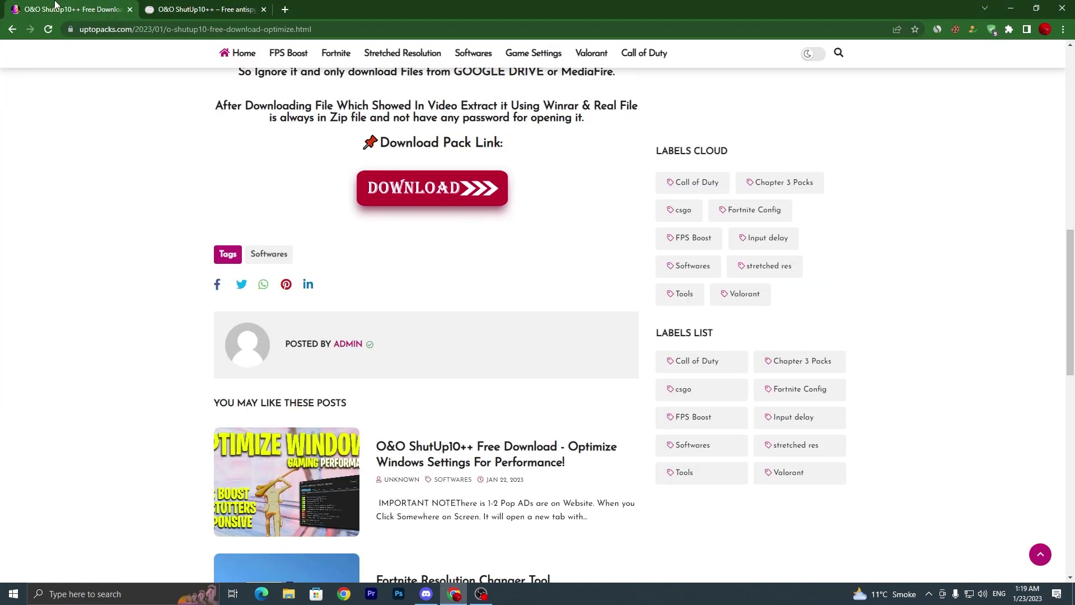
{"action": "scroll", "coordinate": [339, 291], "scroll_direction": "up", "scroll_amount": 15}
{"action": "left_click", "coordinate": [396, 58]}
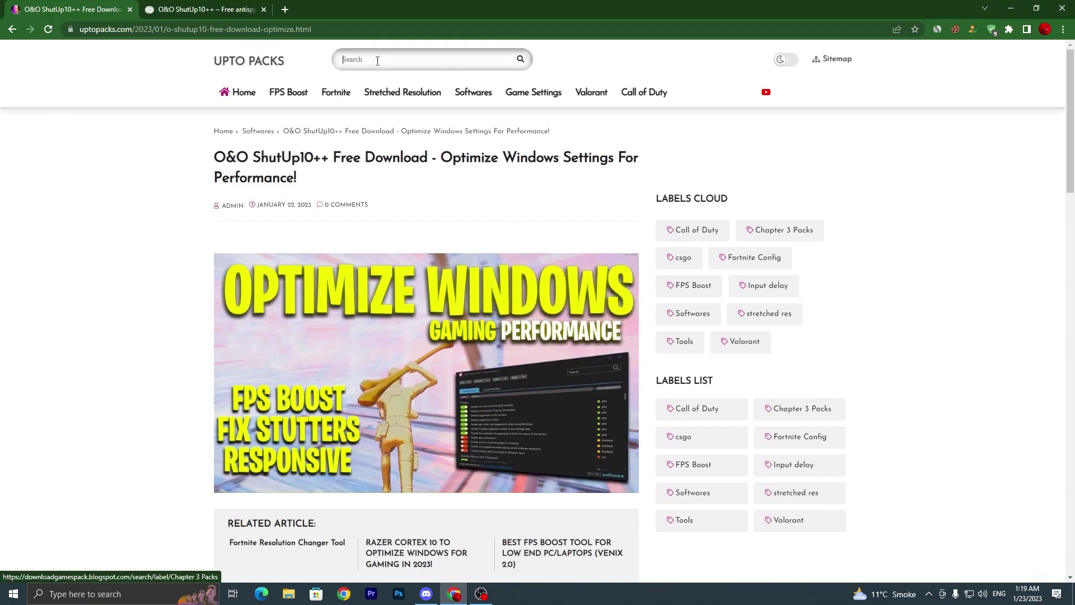
{"action": "type", "text": "registry"}
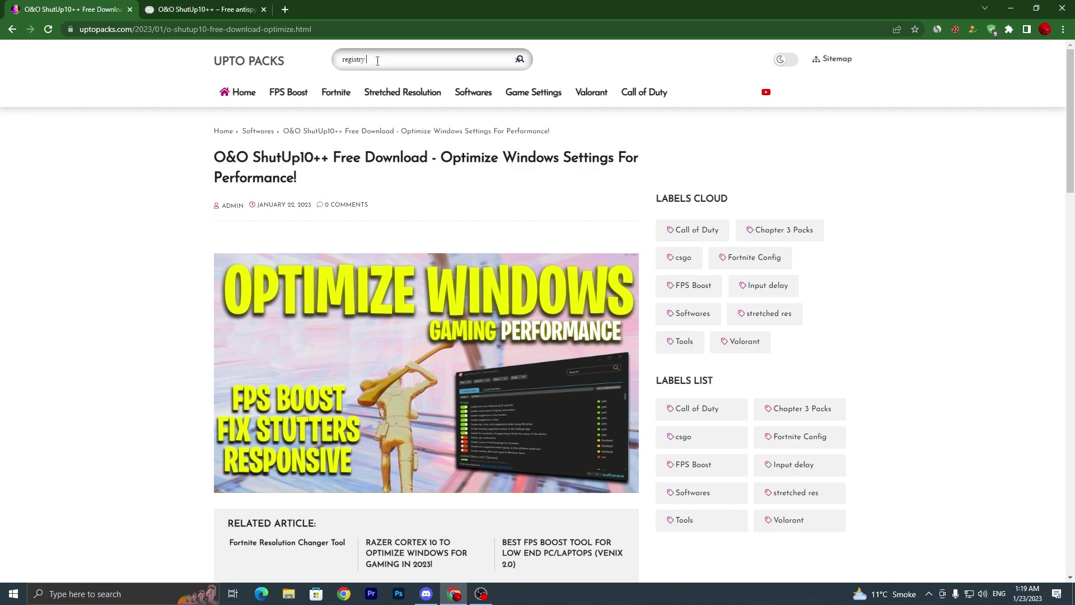
{"action": "type", "text": "tweak"}
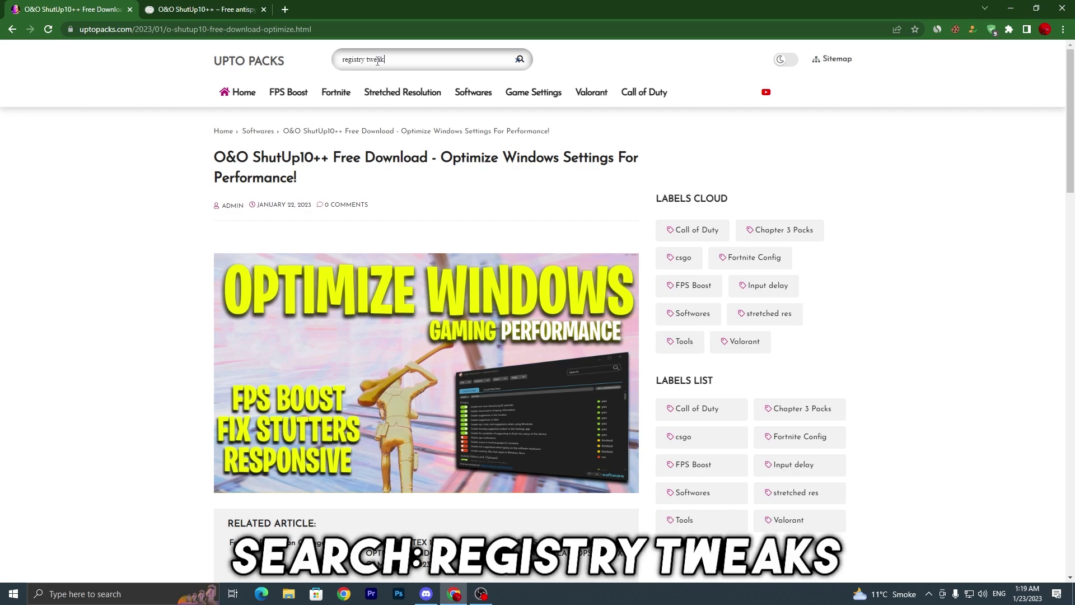
{"action": "type", "text": "s"}
{"action": "key", "text": "Return"}
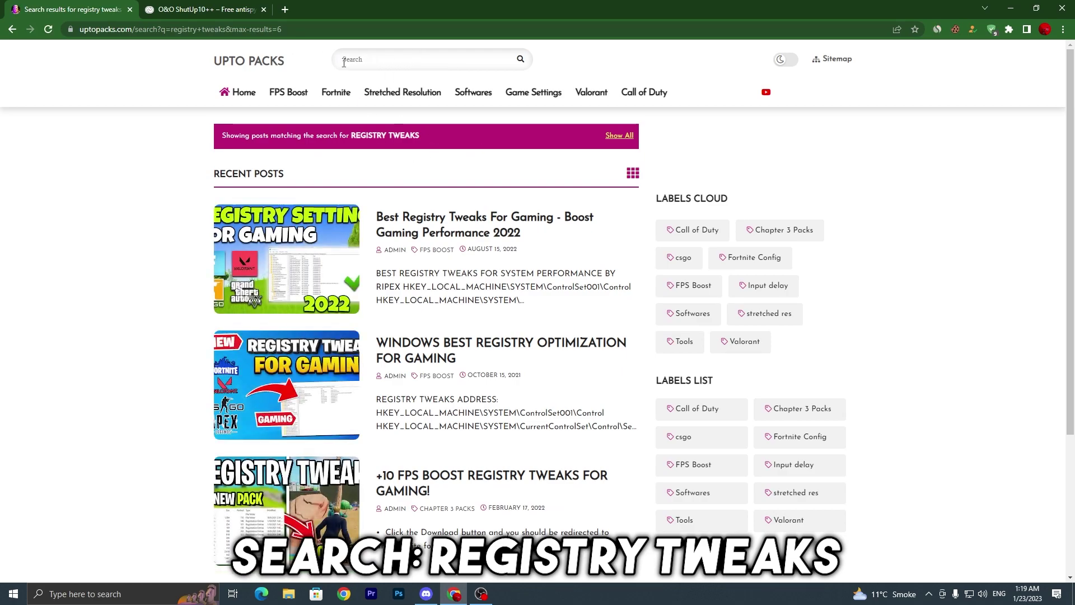
Open the +10 FPS BOOST REGISTRY TWEAKS post and follow its DOWNLOAD link.
{"action": "scroll", "coordinate": [274, 289], "scroll_direction": "down", "scroll_amount": 1}
{"action": "scroll", "coordinate": [274, 289], "scroll_direction": "down", "scroll_amount": 3}
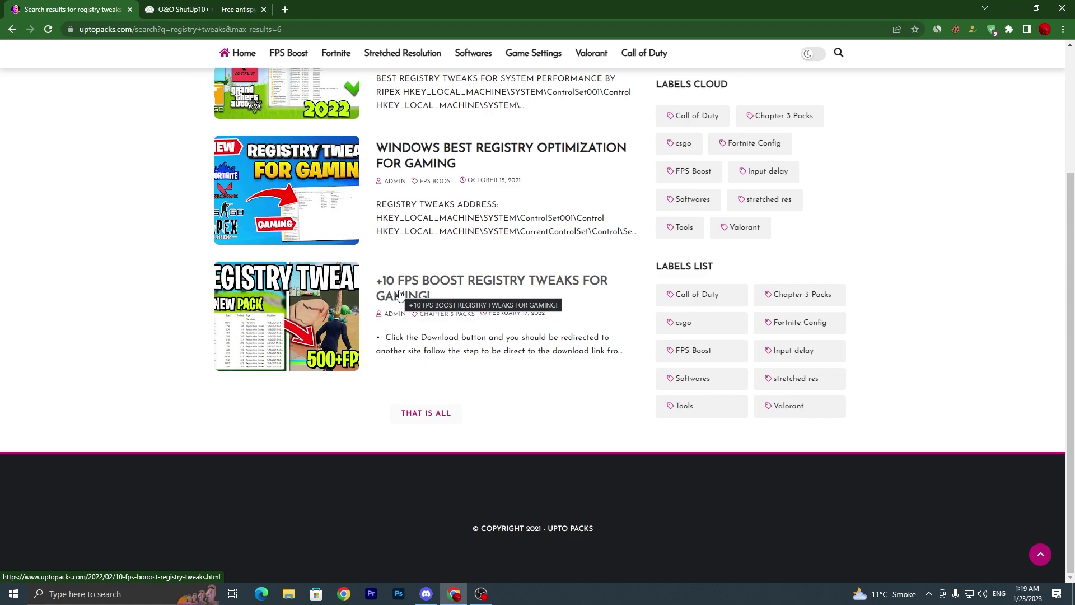
{"action": "left_click", "coordinate": [399, 294]}
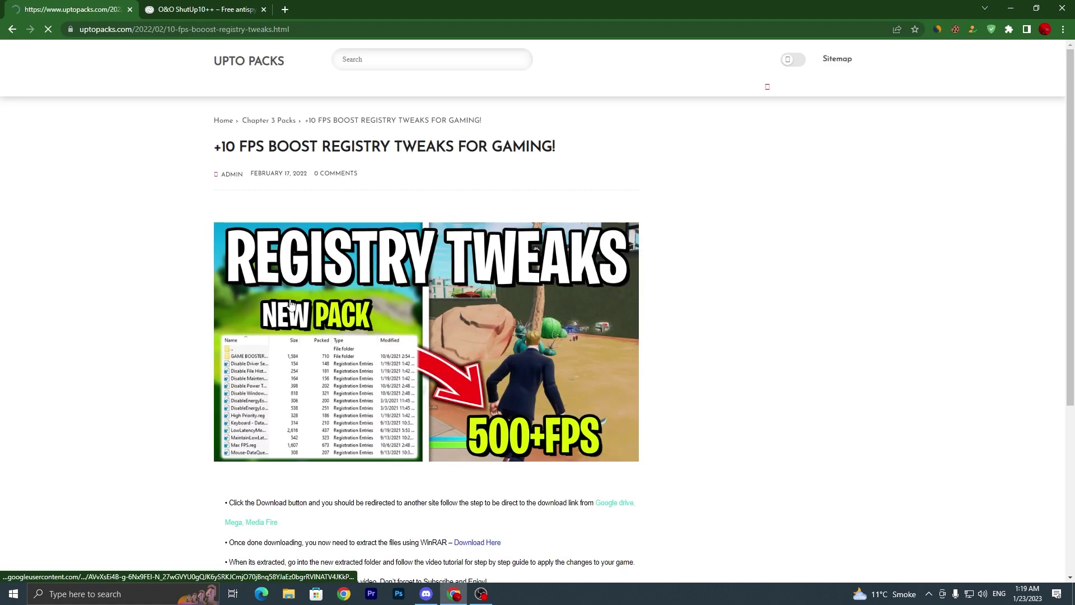
{"action": "scroll", "coordinate": [421, 247], "scroll_direction": "down", "scroll_amount": 10}
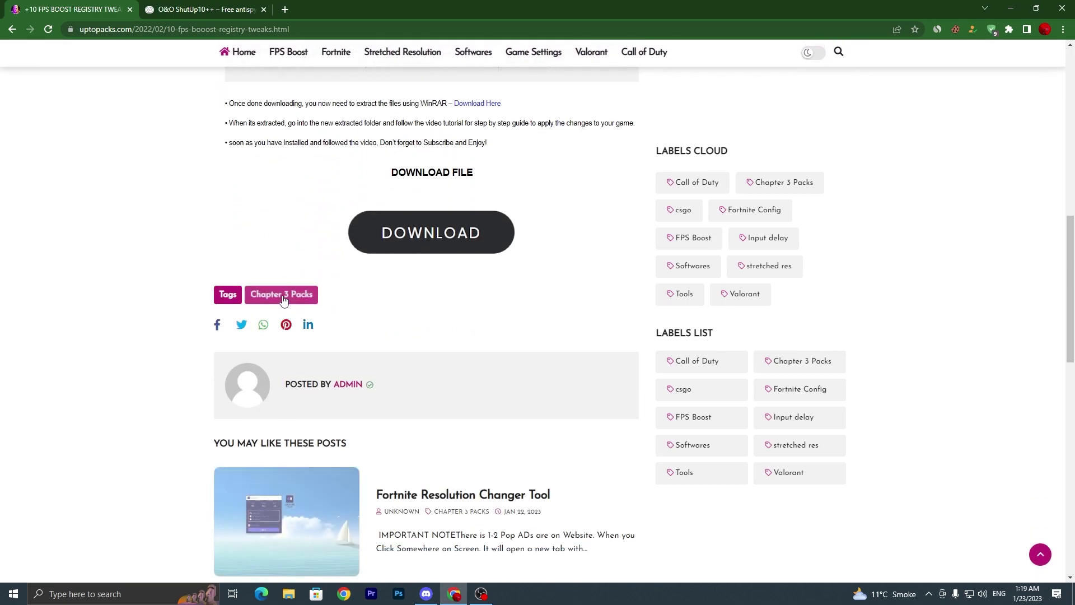
{"action": "left_click", "coordinate": [421, 247]}
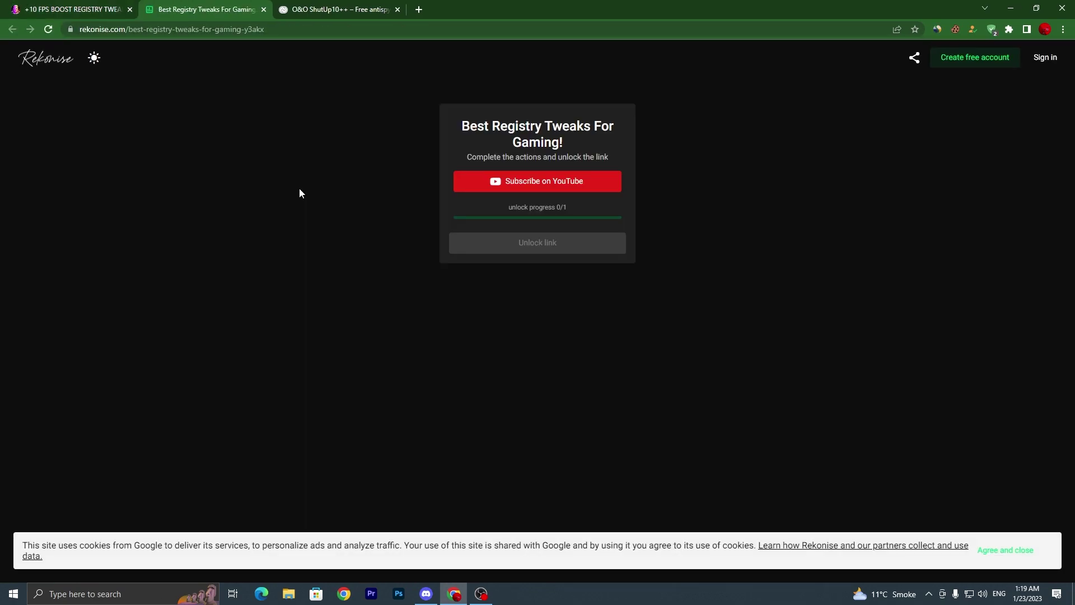
Complete the YouTube Subscribe requirement, close the YouTube tab, and unlock the Google Drive link.
{"action": "left_click", "coordinate": [550, 188]}
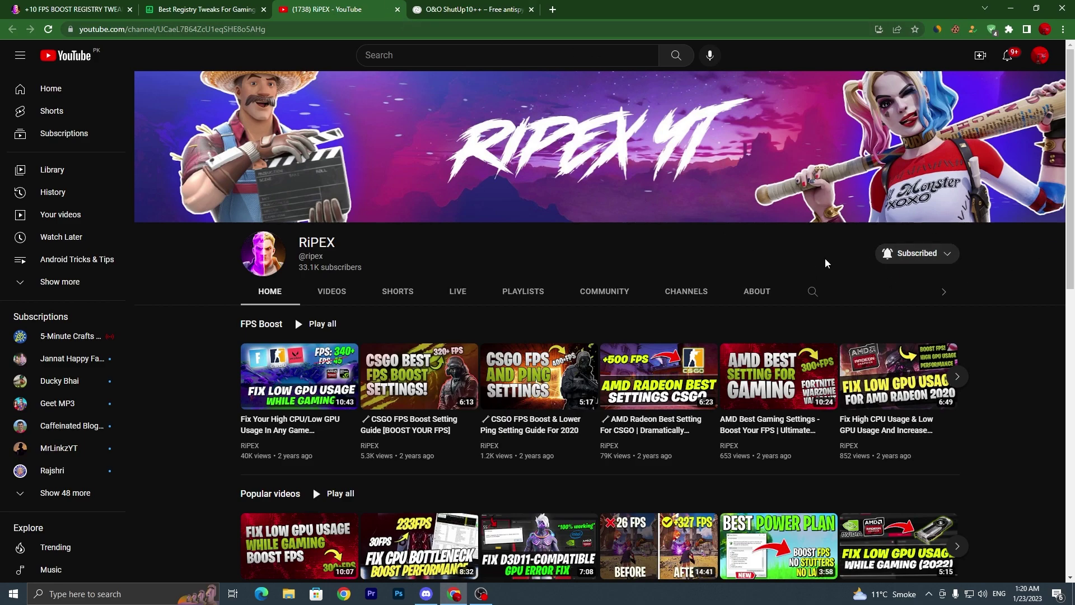
{"action": "left_click", "coordinate": [397, 9]}
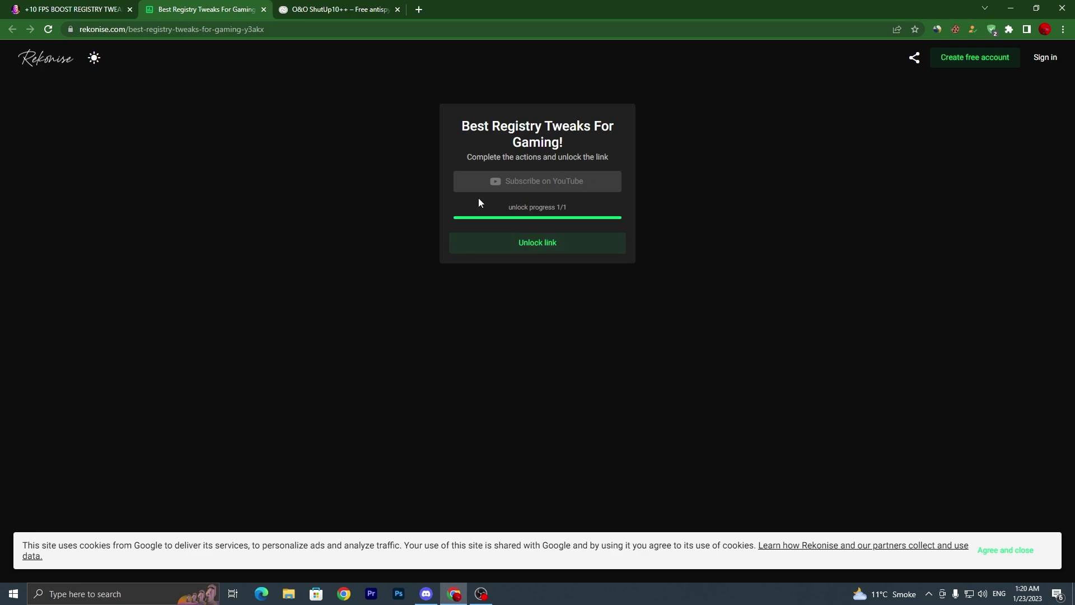
{"action": "left_click", "coordinate": [539, 245]}
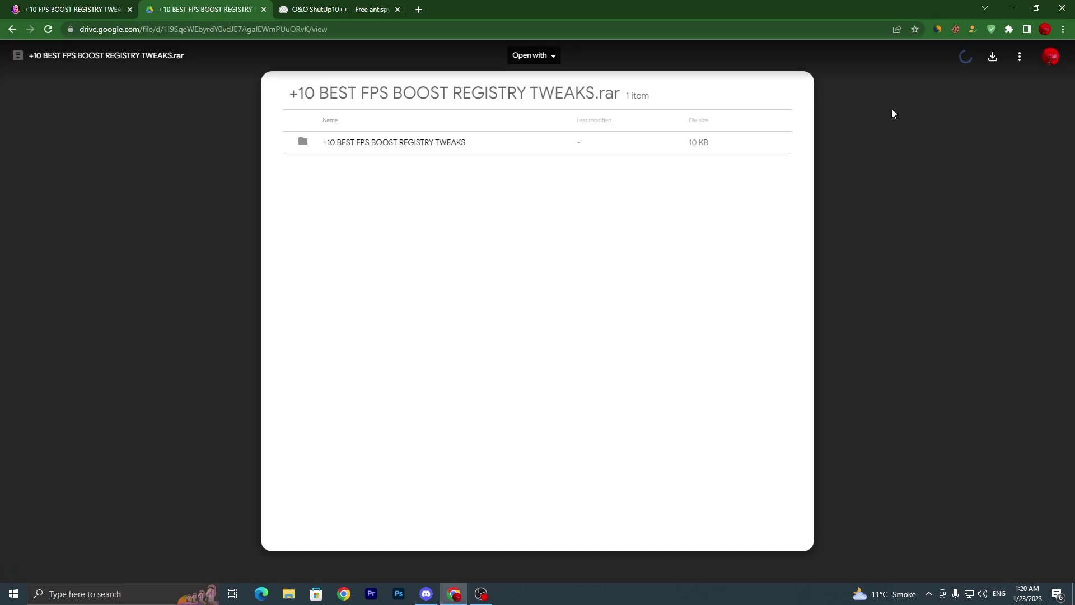
Extract the +10 BEST FPS BOOST REGISTRY TWEAKS folder from the .rar to the desktop and open it.
{"action": "left_click", "coordinate": [1007, 5]}
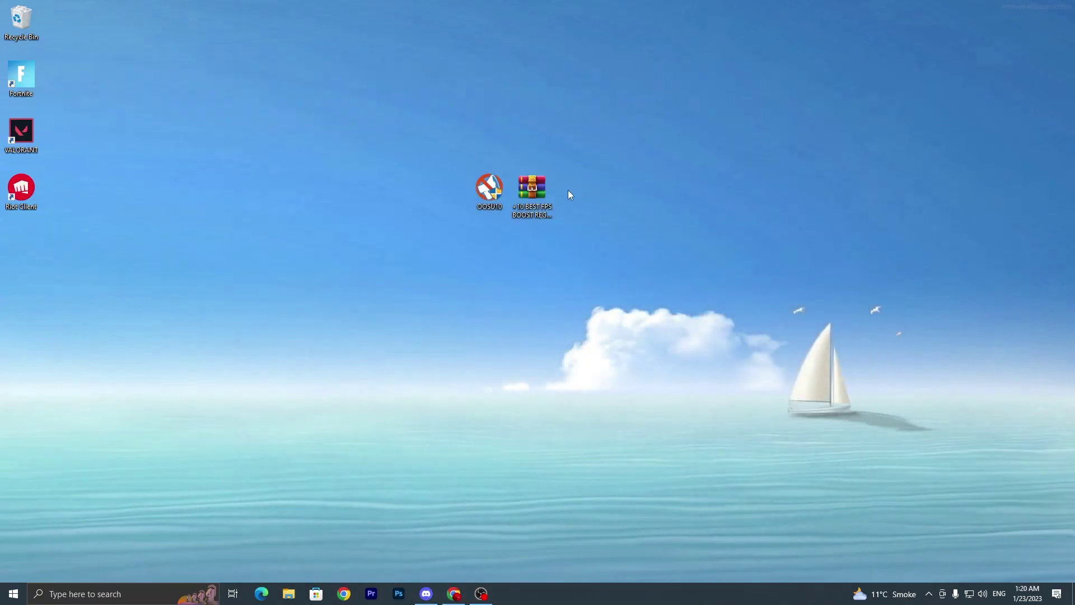
{"action": "double_click", "coordinate": [536, 190]}
{"action": "left_click_drag", "start_coordinate": [322, 255], "coordinate": [563, 123]}
{"action": "left_click", "coordinate": [1029, 150]}
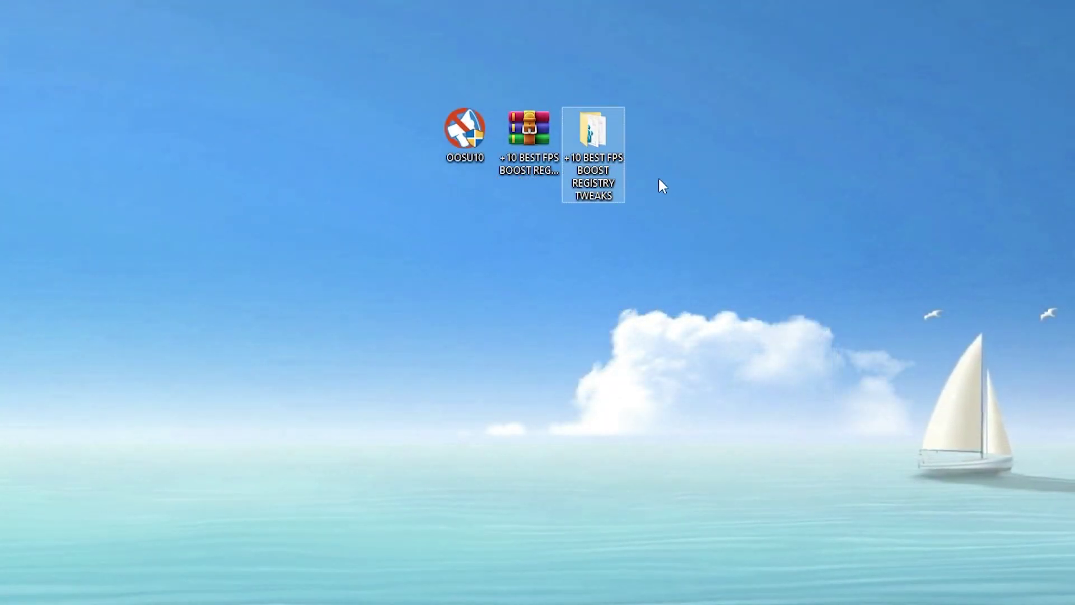
{"action": "double_click", "coordinate": [591, 134]}
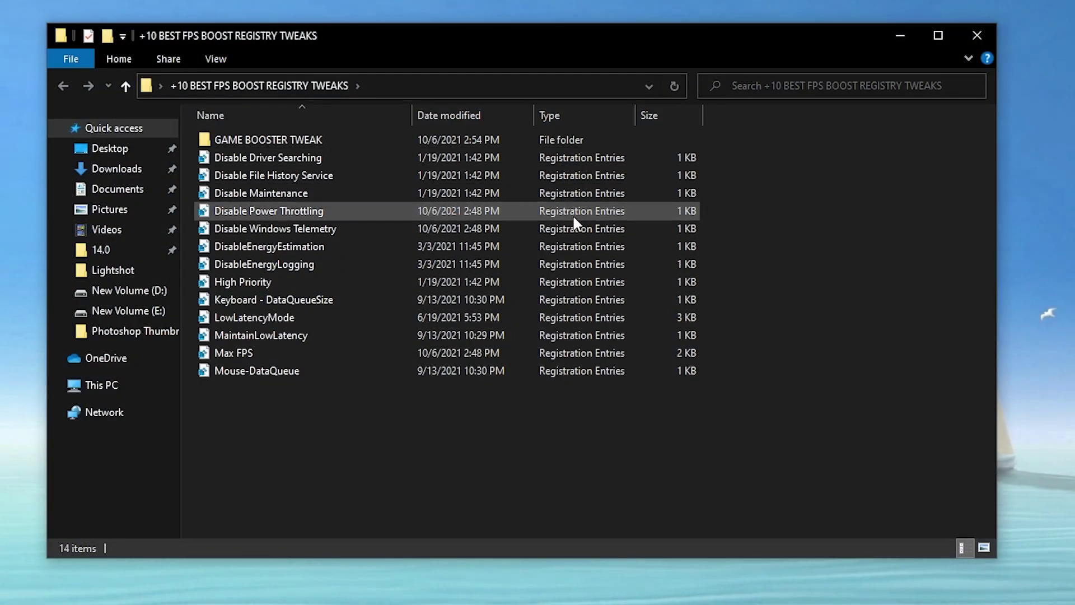
Merge Disable Driver Searching.reg into the registry, confirming the UAC and Registry Editor prompts.
{"action": "left_click_drag", "start_coordinate": [361, 425], "coordinate": [446, 159]}
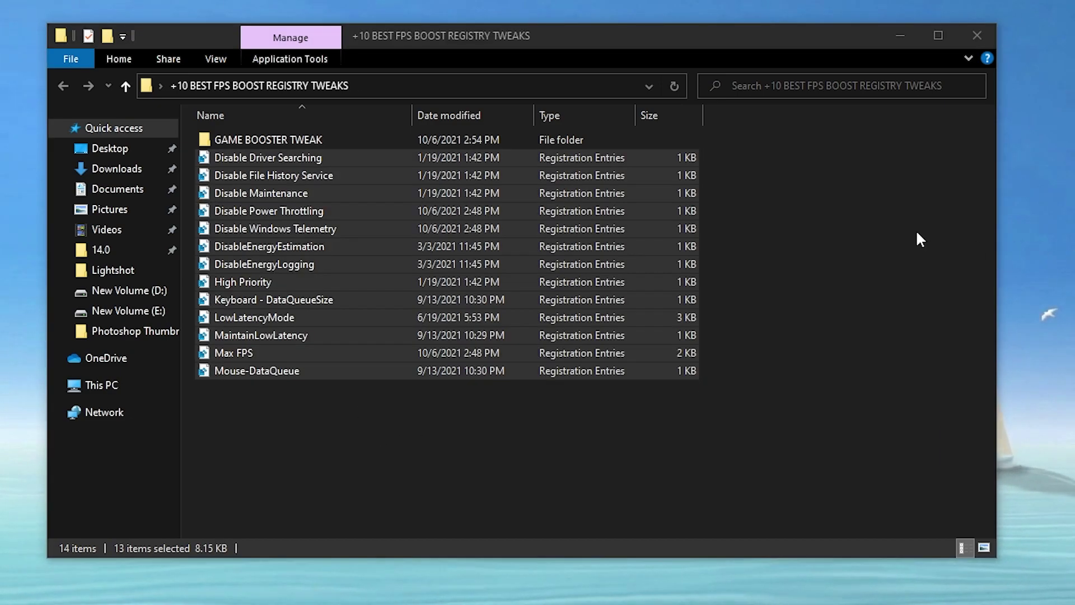
{"action": "left_click", "coordinate": [832, 184]}
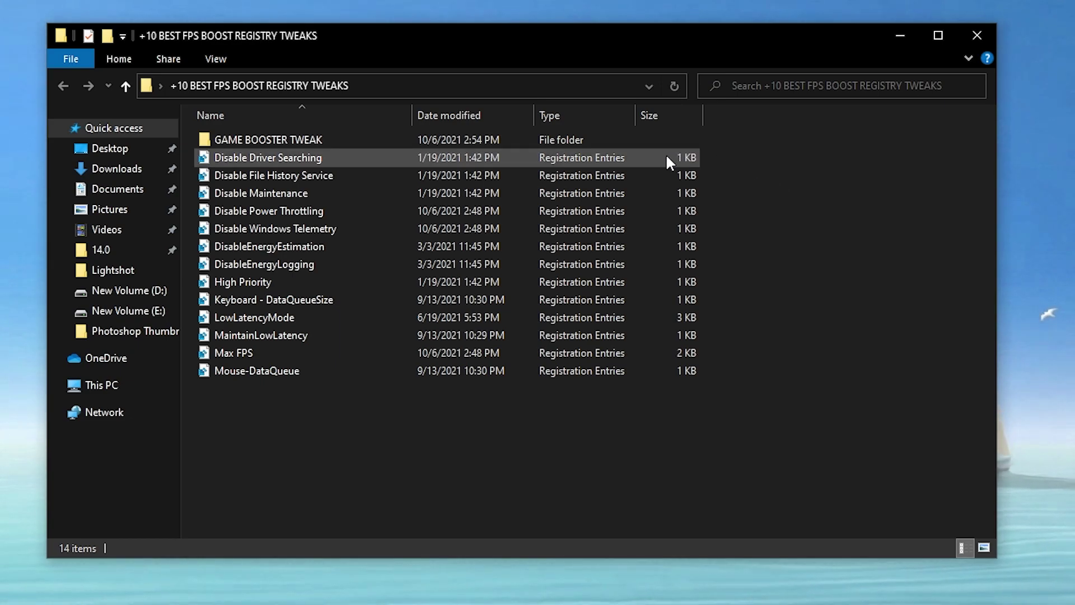
{"action": "double_click", "coordinate": [268, 156]}
{"action": "left_click", "coordinate": [432, 422]}
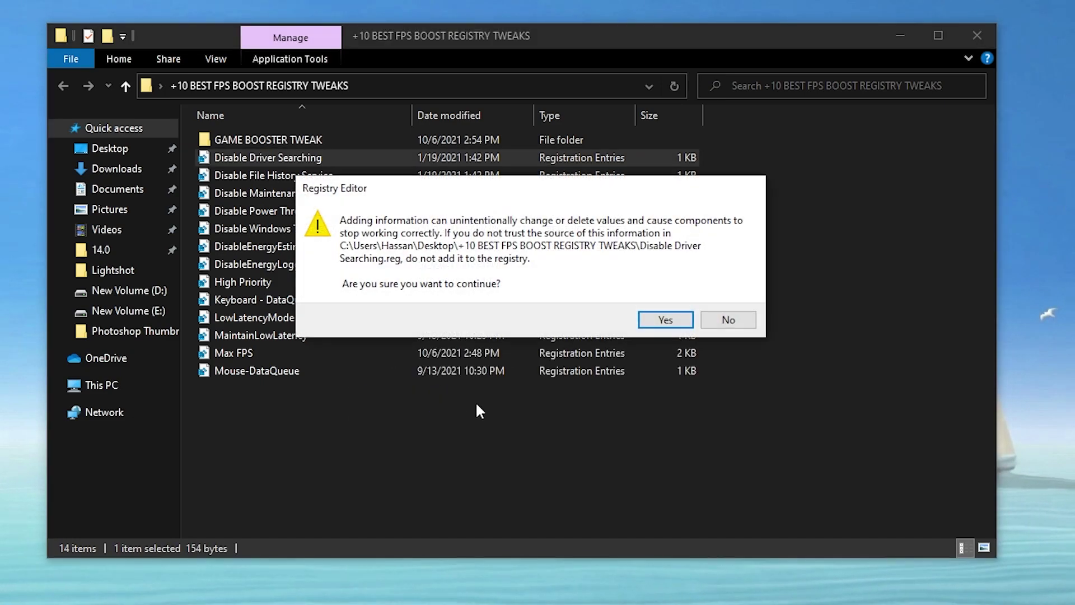
{"action": "left_click", "coordinate": [670, 317]}
{"action": "left_click", "coordinate": [744, 294]}
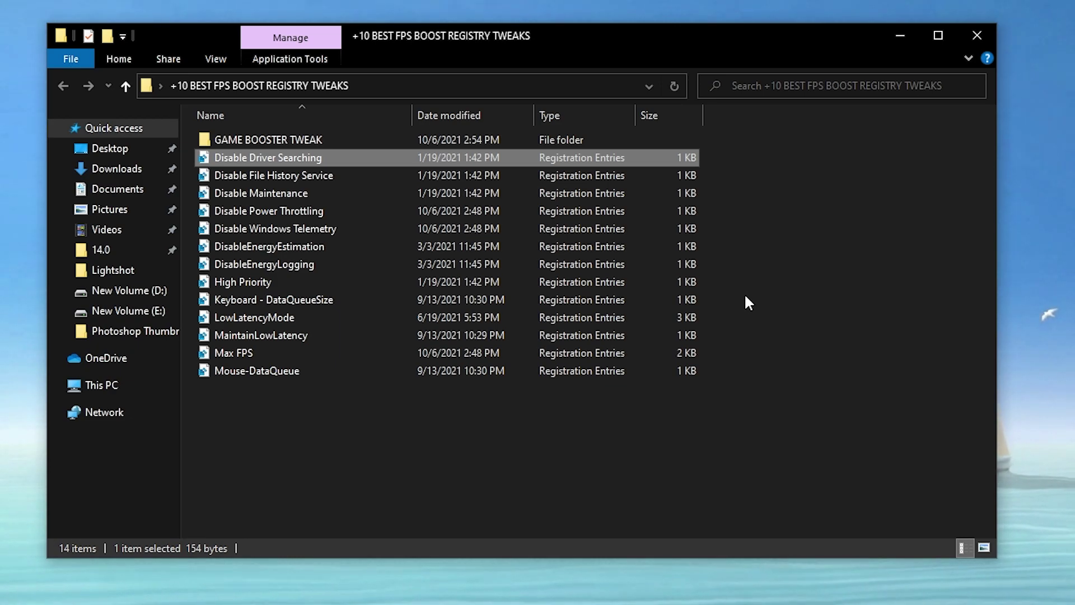
Select and deselect the 13 registry files, then close the tweaks folder window.
{"action": "left_click", "coordinate": [745, 293]}
{"action": "left_click_drag", "start_coordinate": [320, 435], "coordinate": [506, 162]}
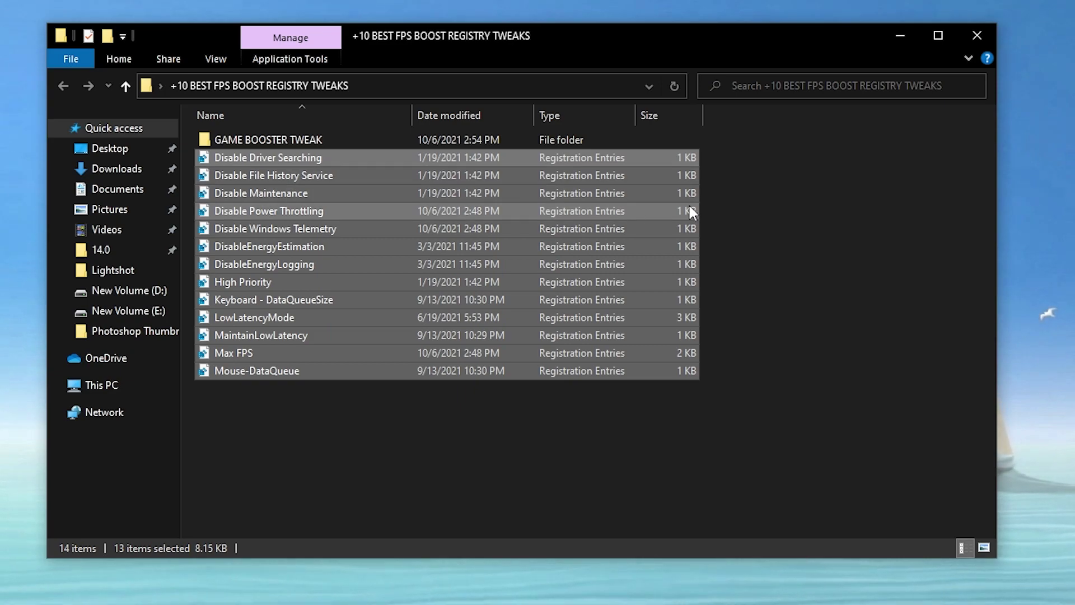
{"action": "left_click", "coordinate": [767, 220]}
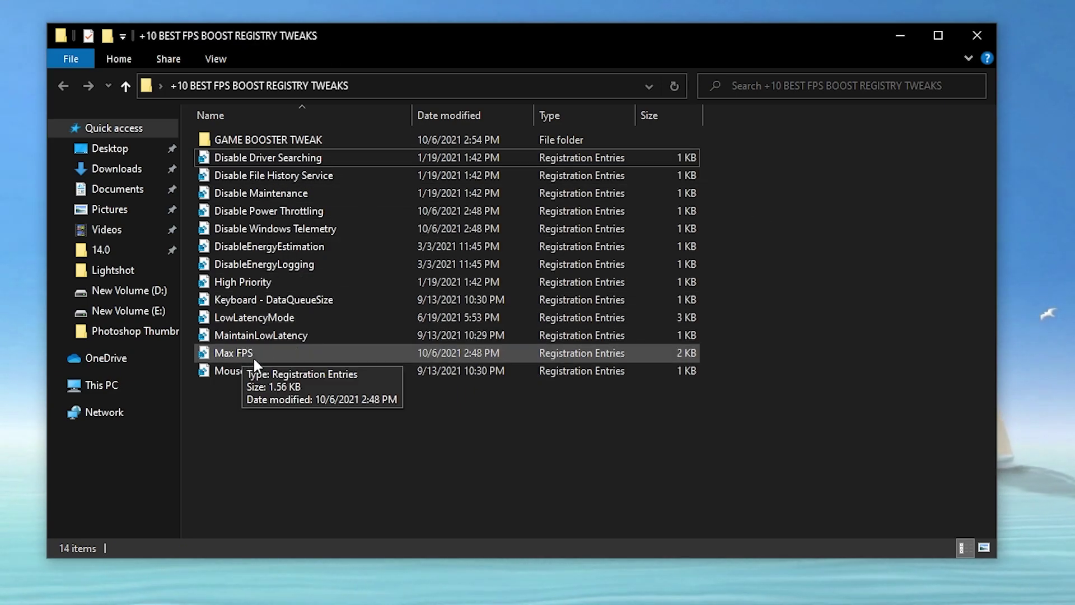
{"action": "left_click", "coordinate": [977, 36]}
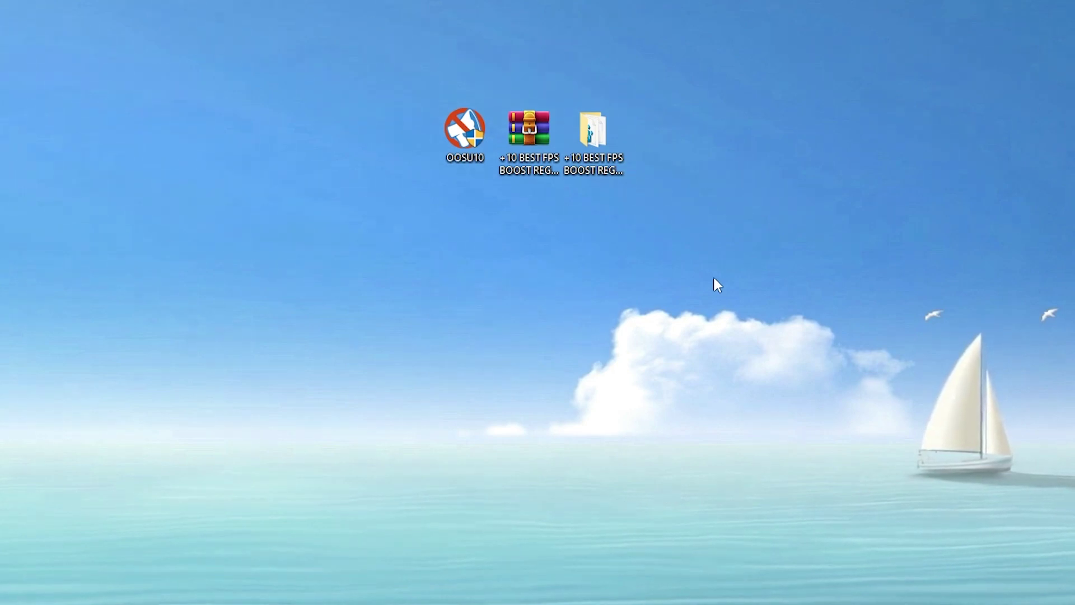